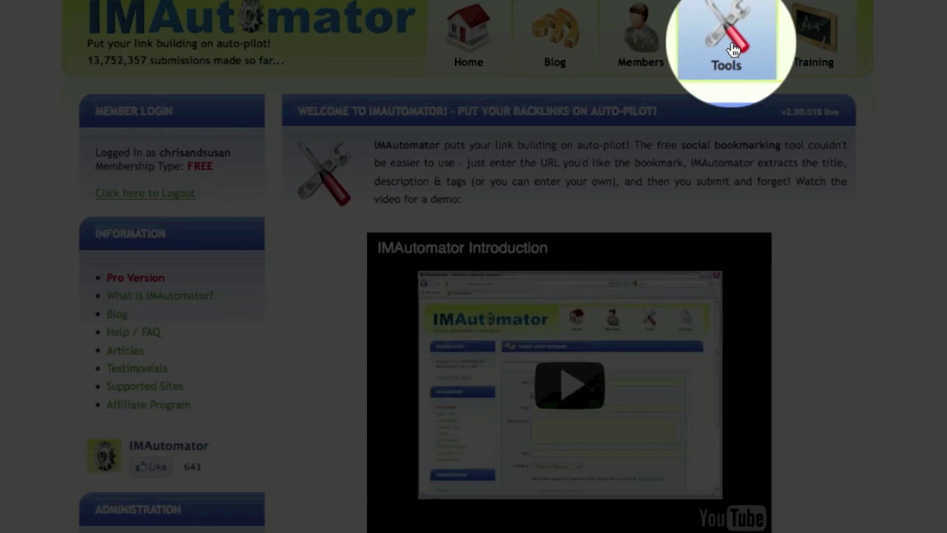
Open the Bookmark Submitter tool and start a new bookmark submission
click(732, 49)
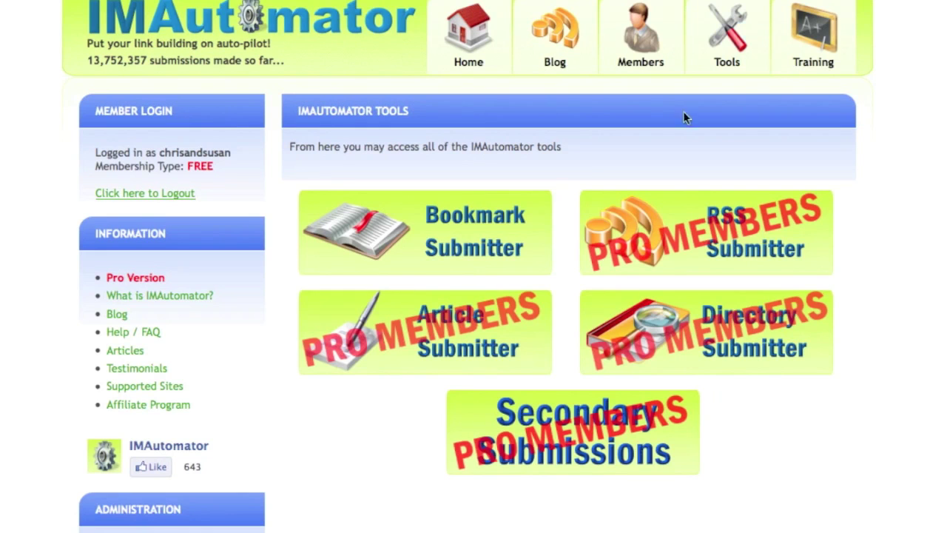
click(408, 246)
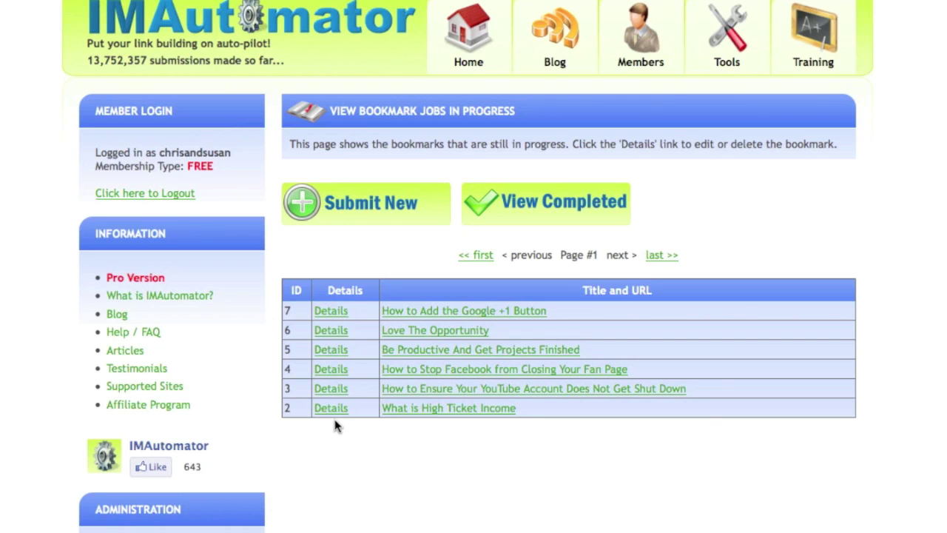
click(349, 213)
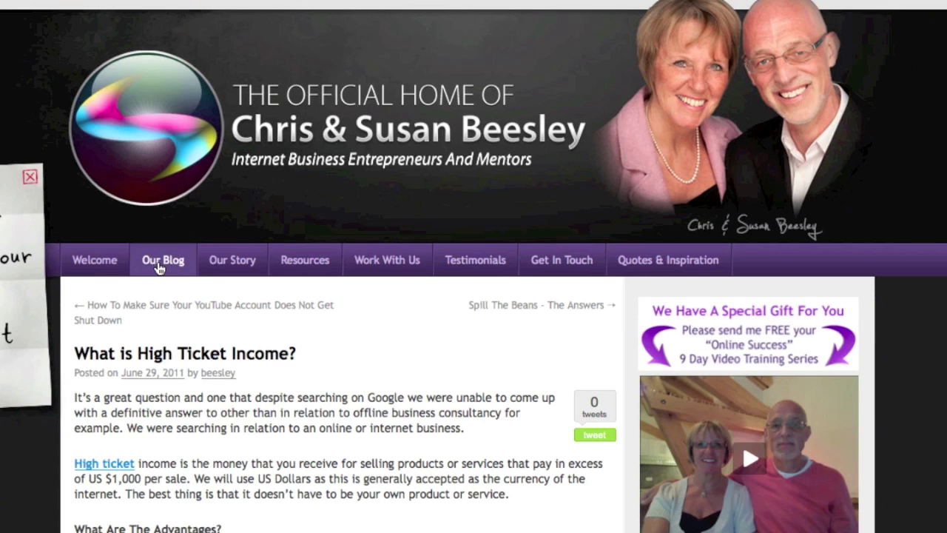
On the blog, go back through the older posts to "Create Your Google Profile for Social Search" and copy its address
click(153, 312)
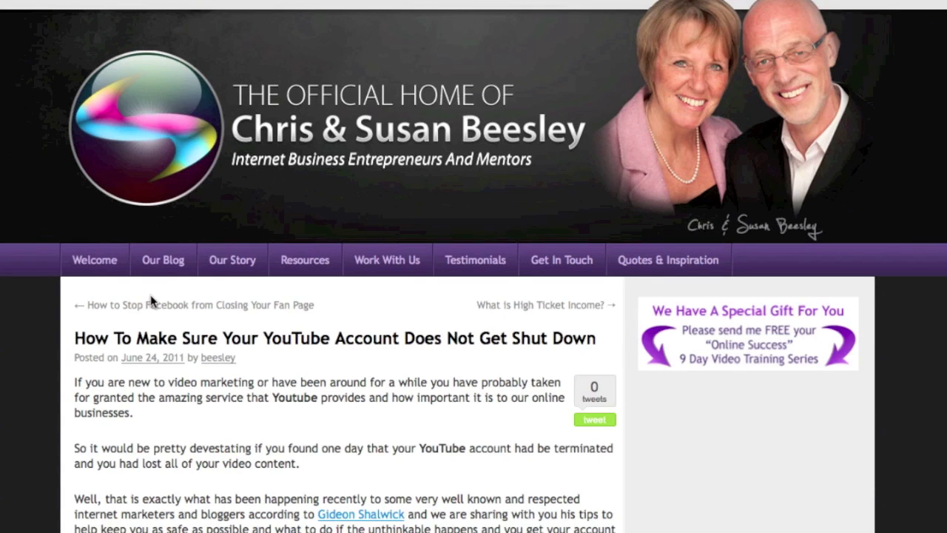
click(148, 311)
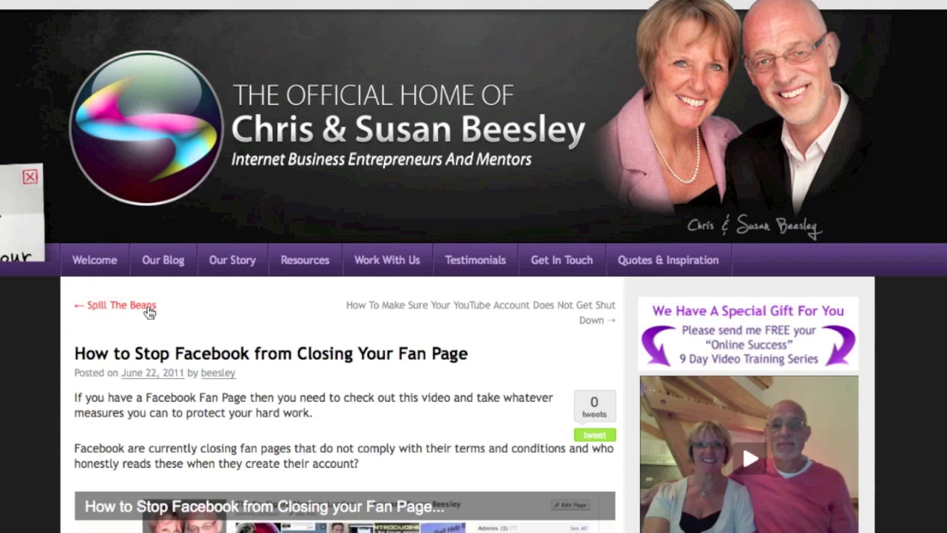
click(149, 311)
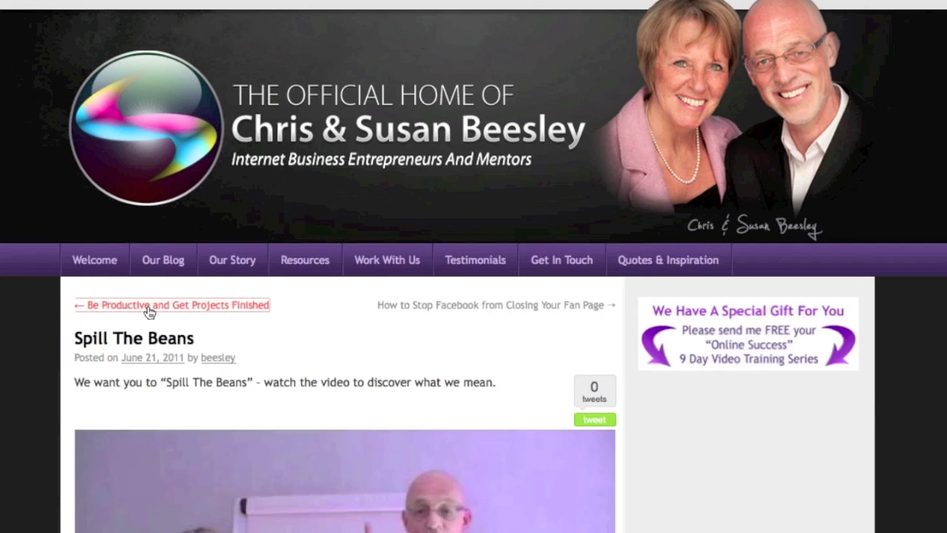
click(149, 311)
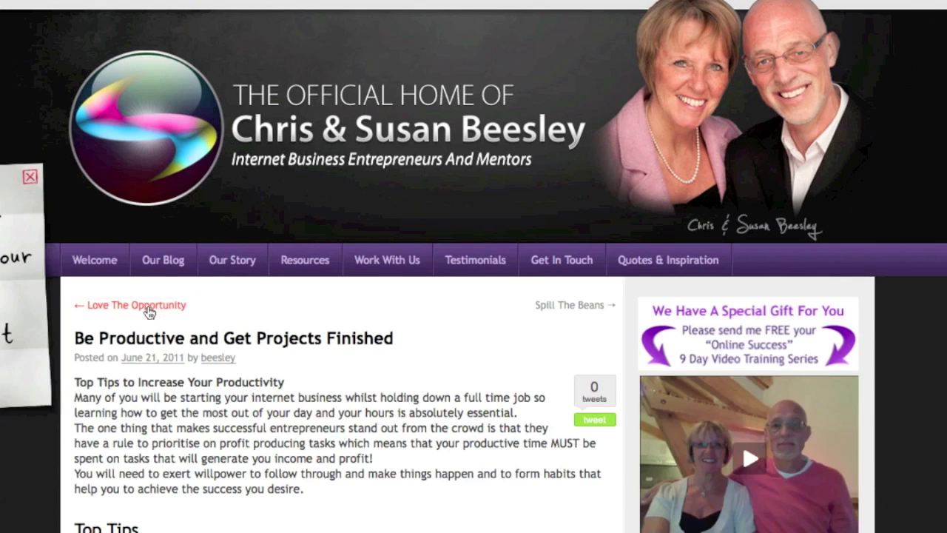
click(149, 310)
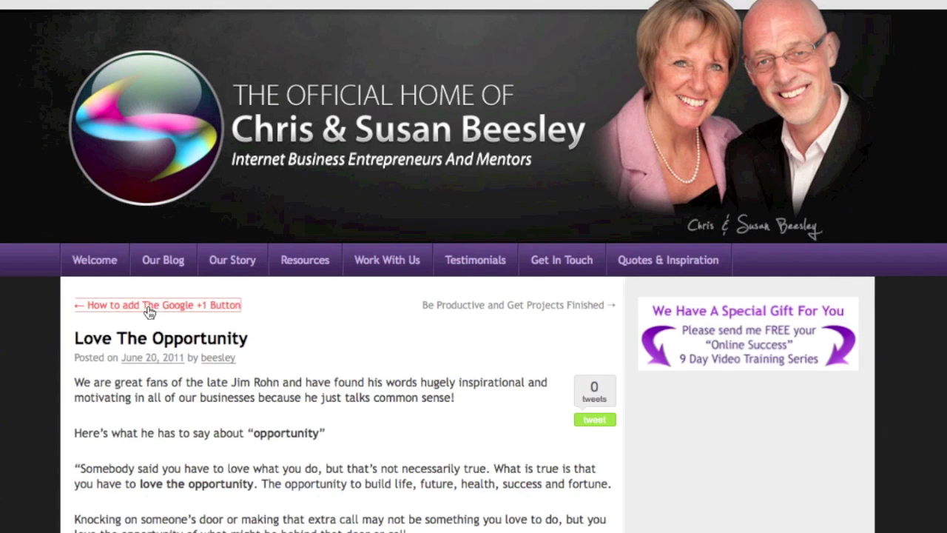
click(149, 311)
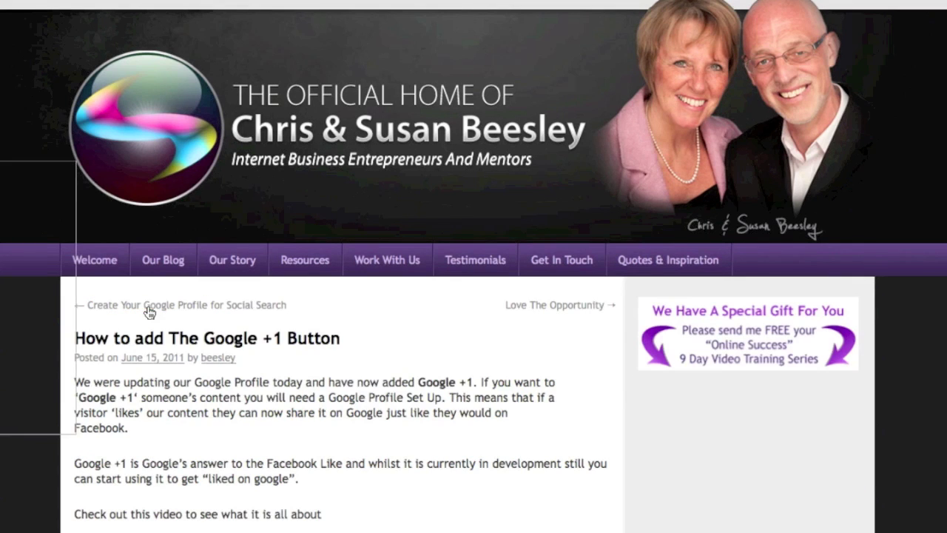
click(149, 308)
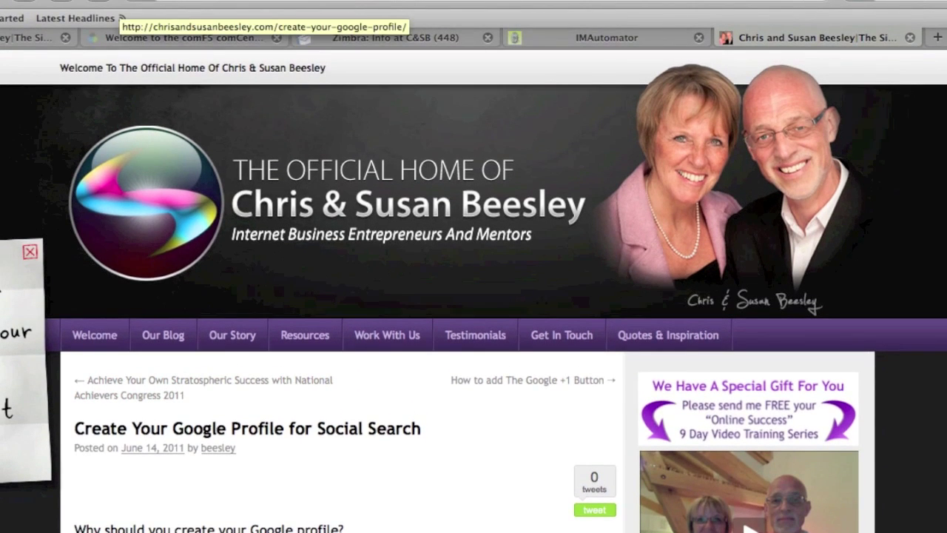
click(378, 3)
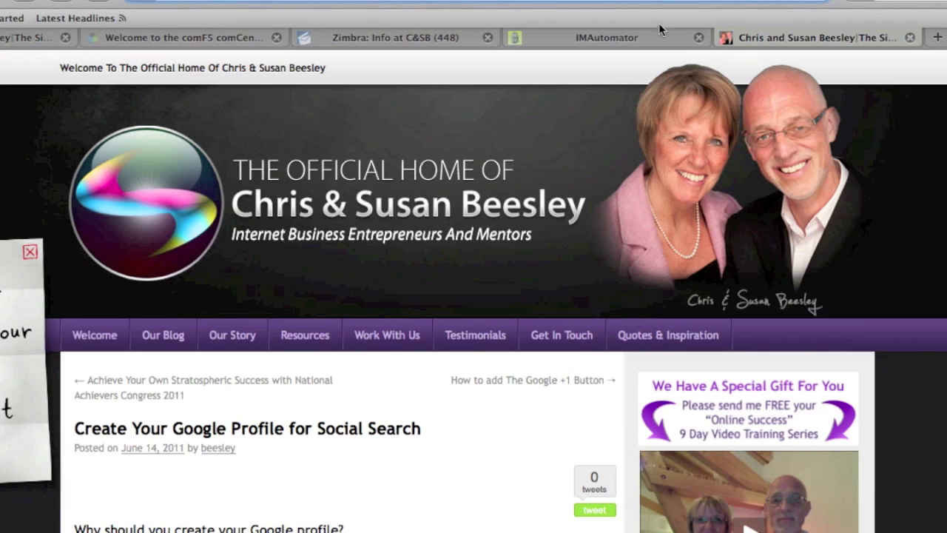
In IMAutomator's new bookmark form, enter the copied blog post URL and extract the title, description and tags from it
click(636, 36)
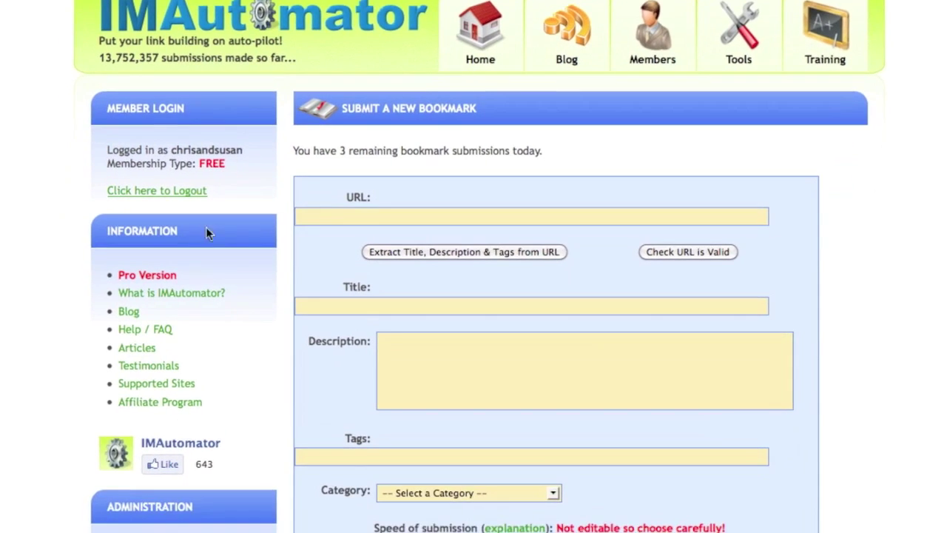
click(358, 276)
text(http://chrisandsusanbeesley.com/create-your-google-profile/)
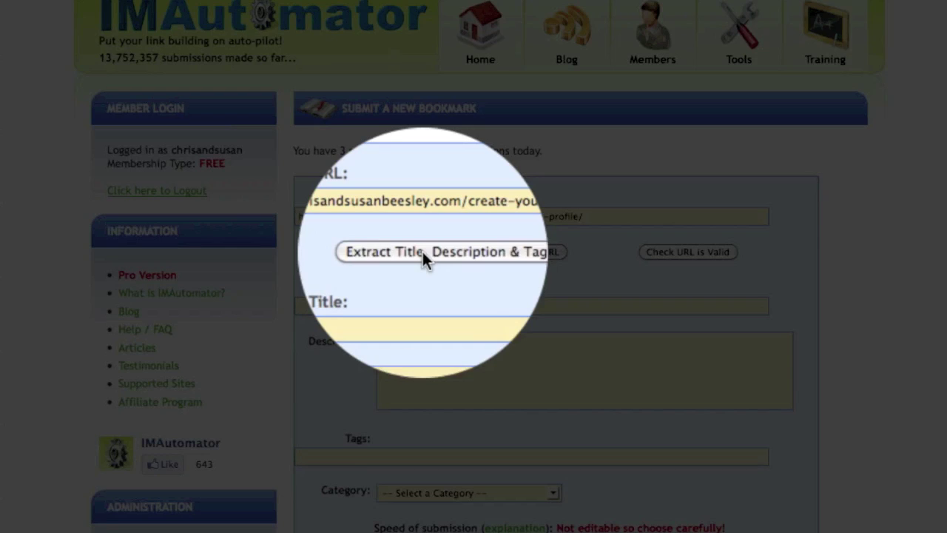
click(422, 252)
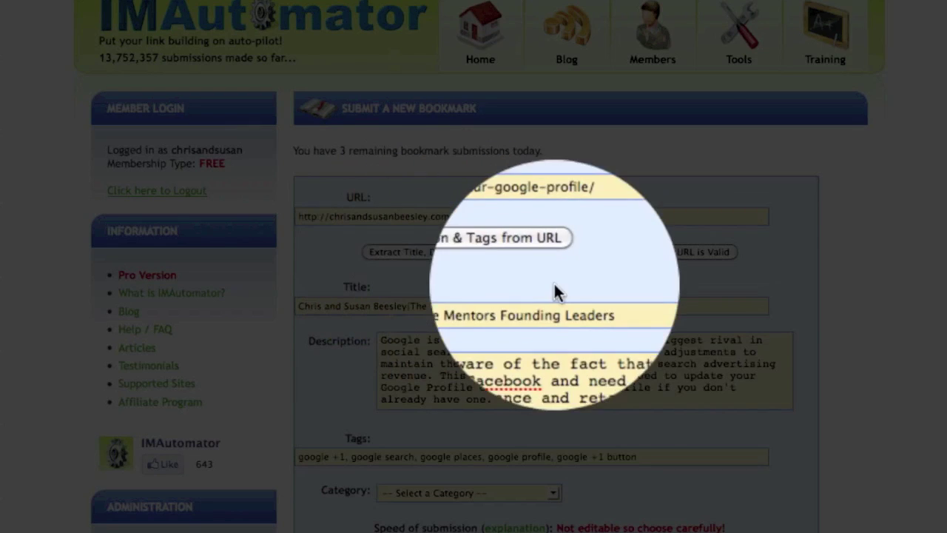
Replace the extracted bookmark title with "Create Your Google Profile For Social Search"
drag(614, 306, 296, 312)
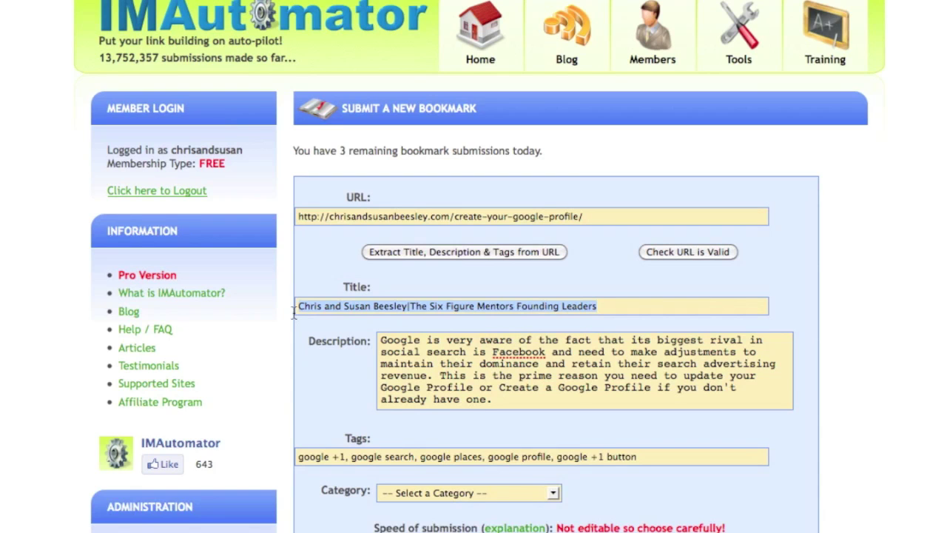
key(BackSpace)
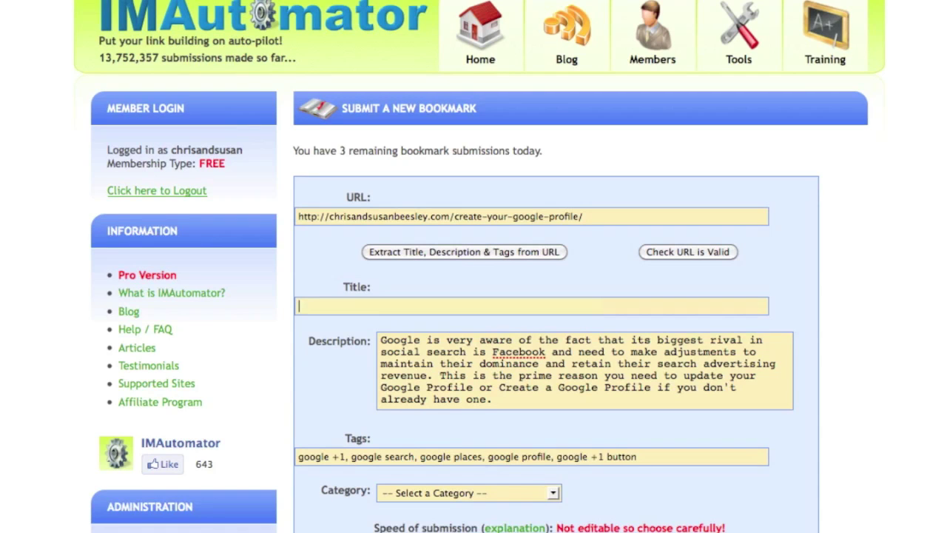
text(Creat e Your Google Profile F)
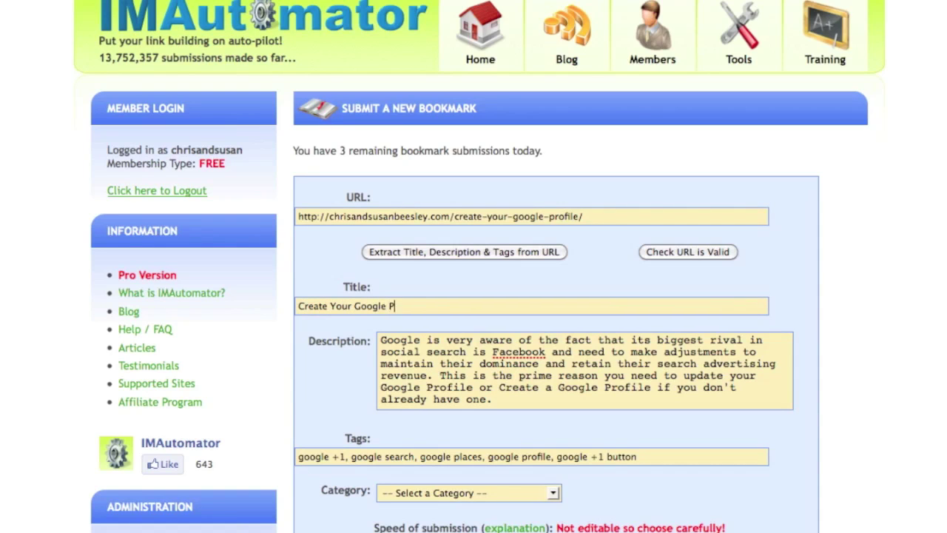
text(or Social Search)
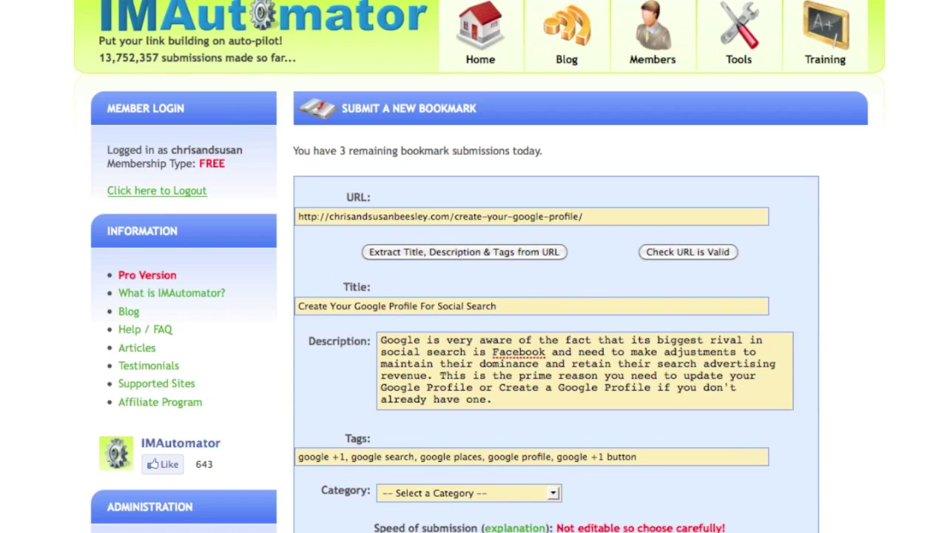
Set the category to Home Business, Internet Marketing & SEO and submit the bookmark at the 15-day speed
scroll(400, 391, down, 4)
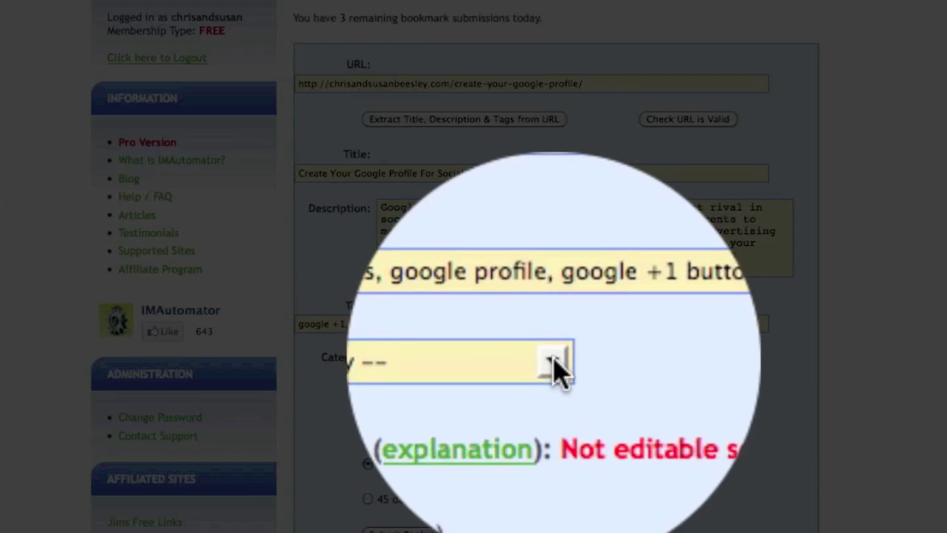
click(555, 363)
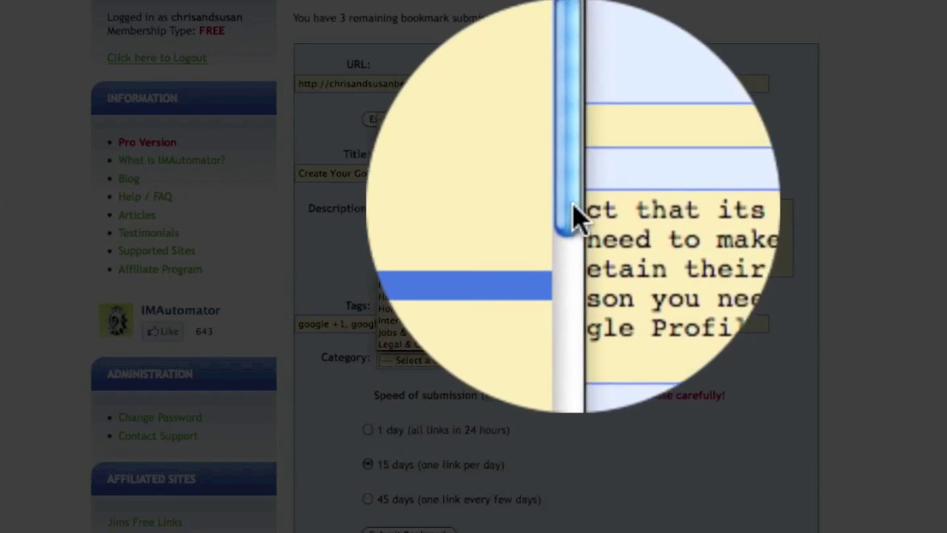
drag(573, 214, 577, 296)
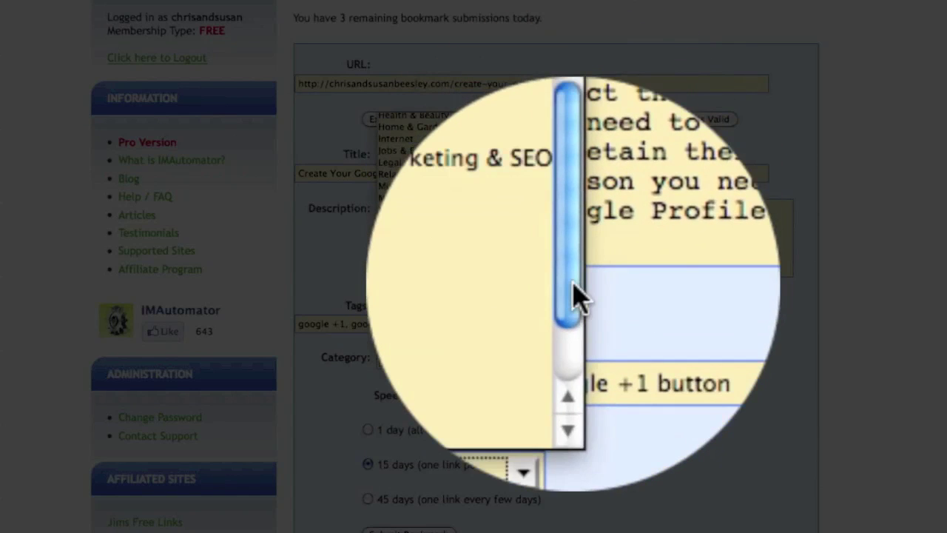
click(516, 235)
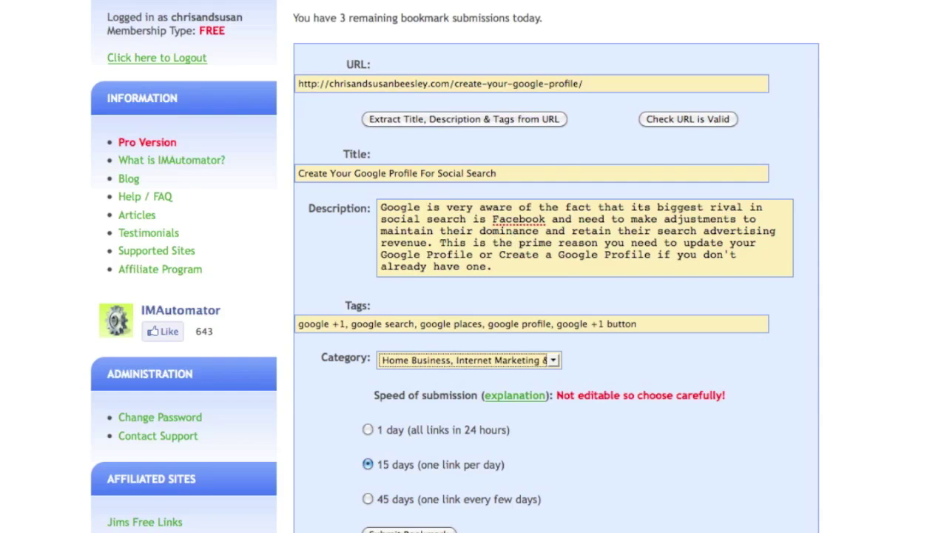
scroll(455, 266, down, 4)
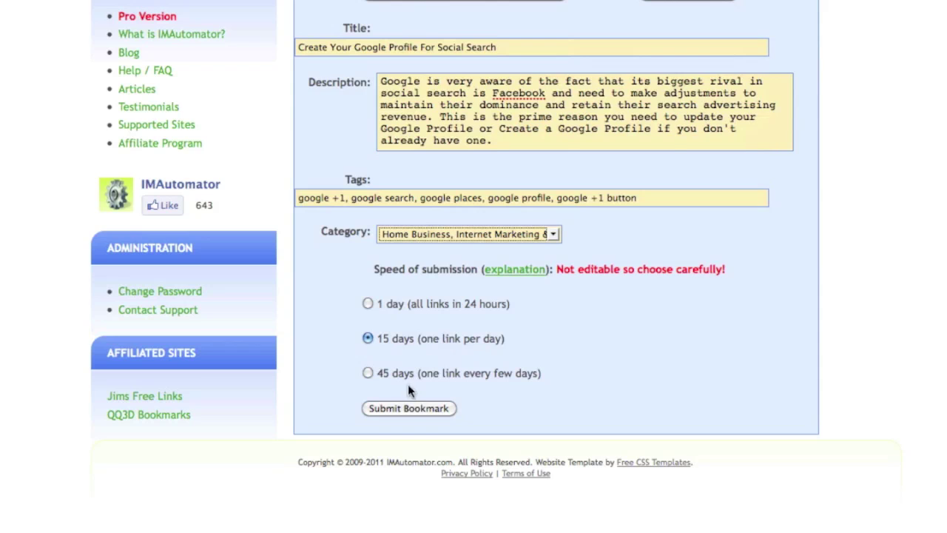
click(404, 410)
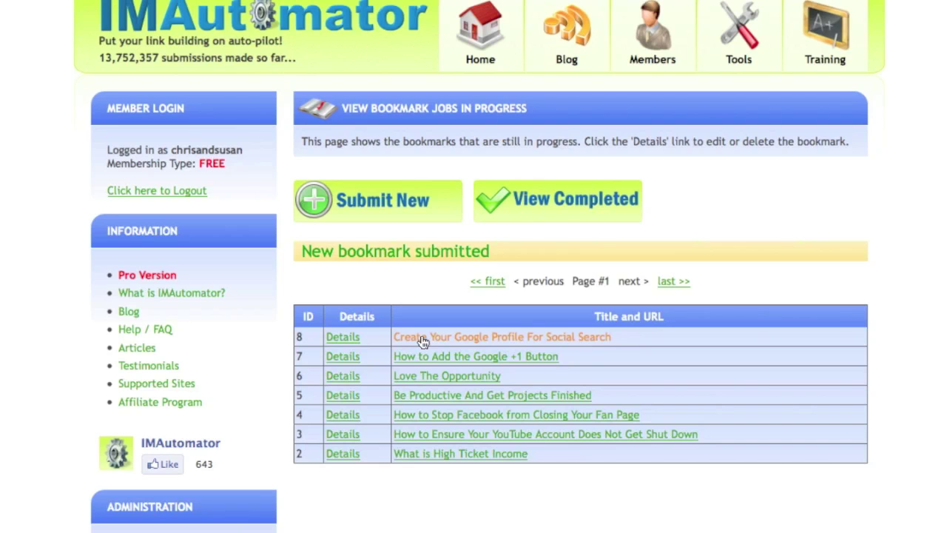
Open the details of the "Create Your Google Profile For Social Search" bookmark and review its submission schedule by site, status and date
click(343, 338)
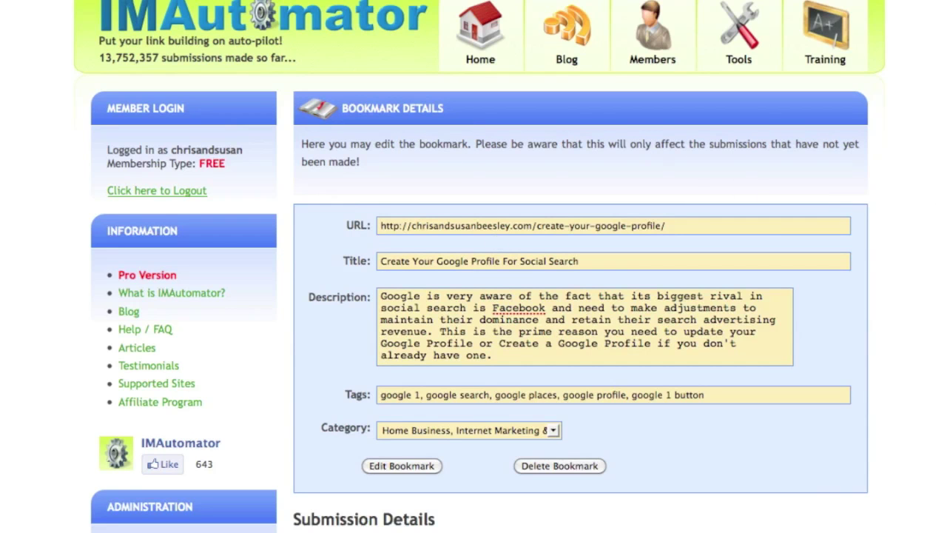
scroll(474, 296, down, 5)
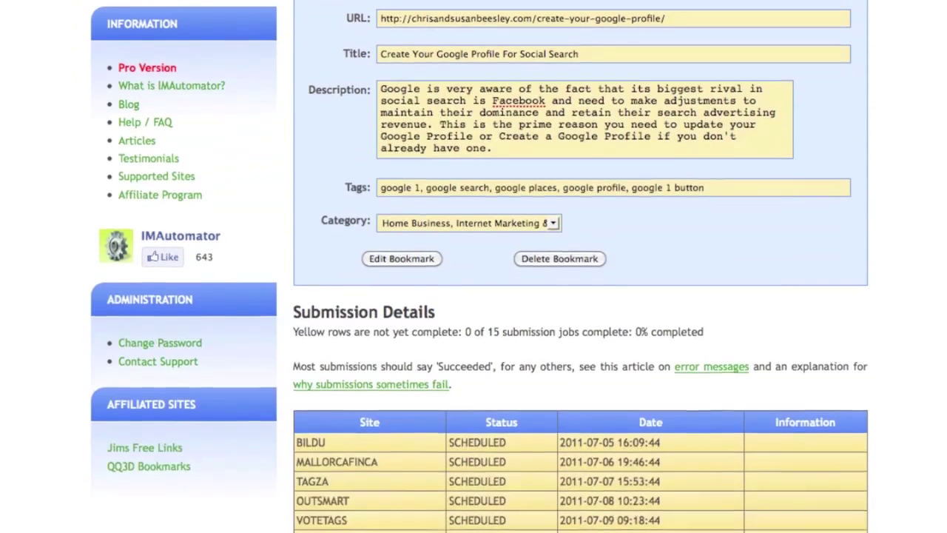
scroll(473, 296, down, 2)
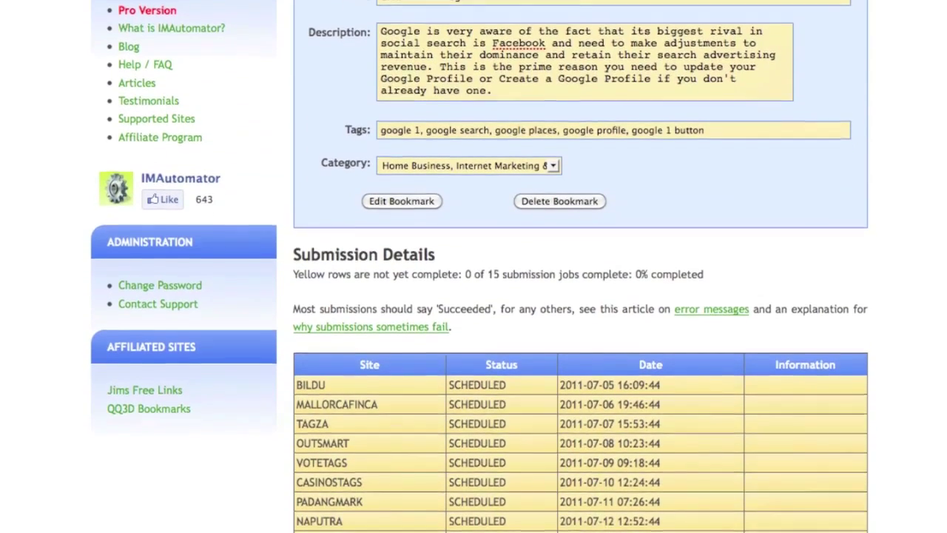
scroll(474, 296, down, 2)
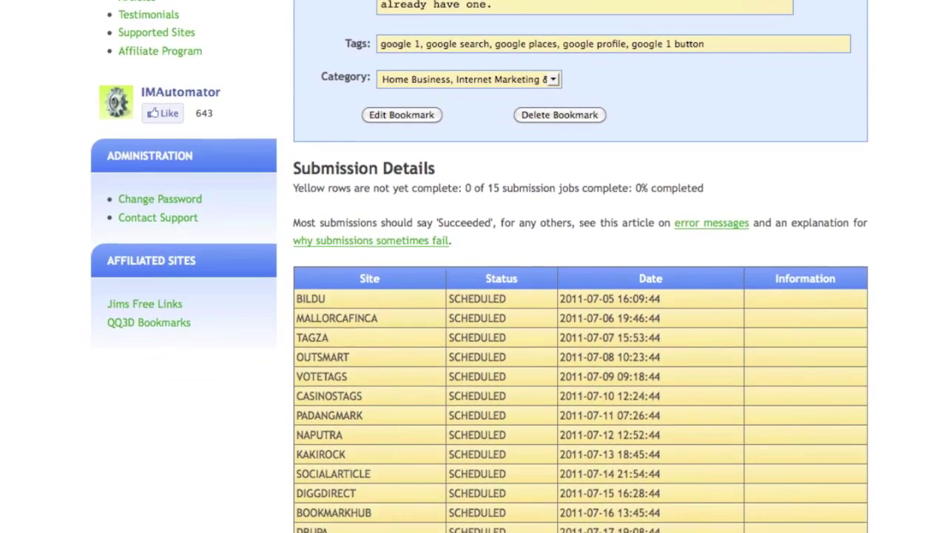
scroll(474, 296, down, 2)
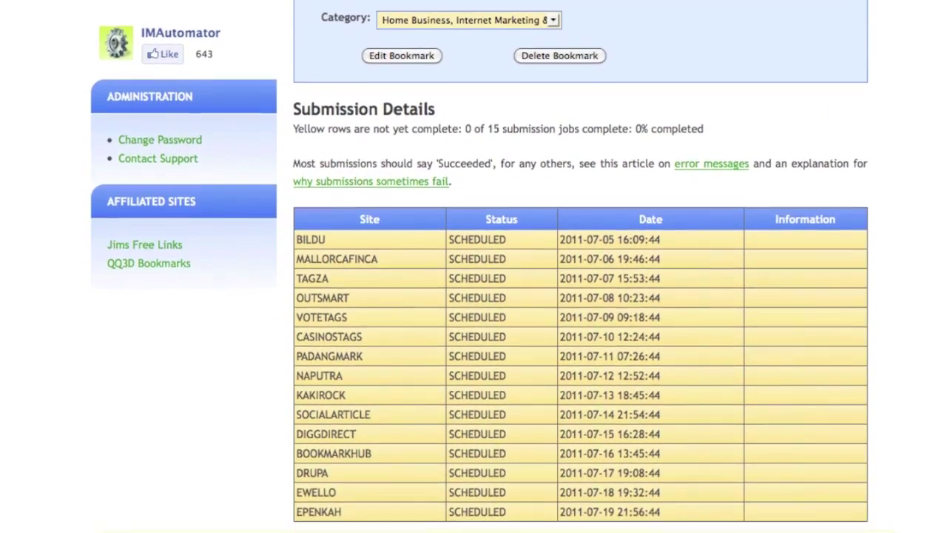
scroll(473, 296, down, 1)
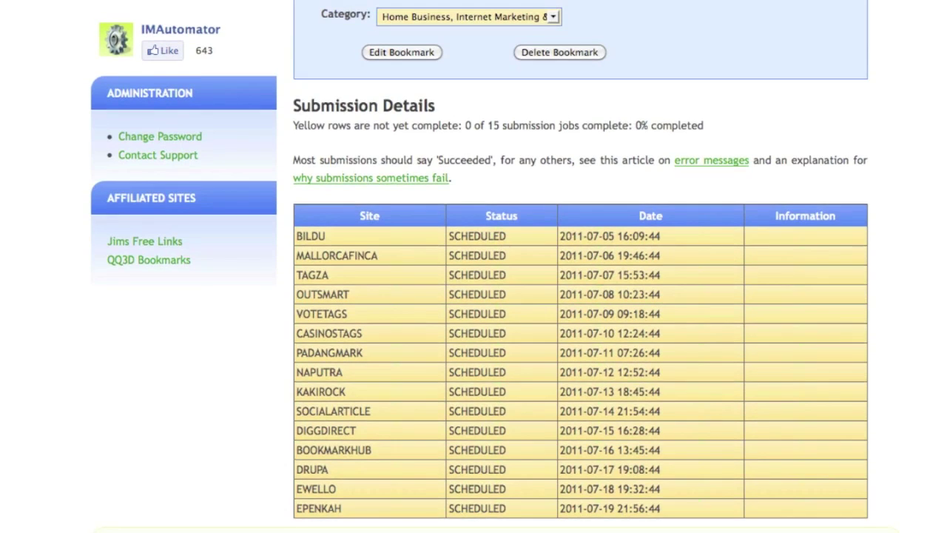
scroll(473, 266, up, 5)
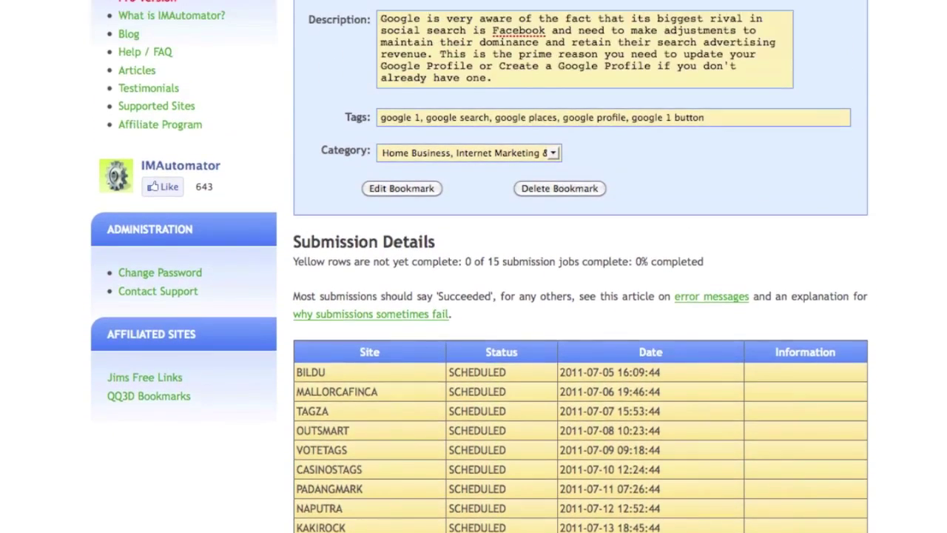
scroll(474, 266, up, 5)
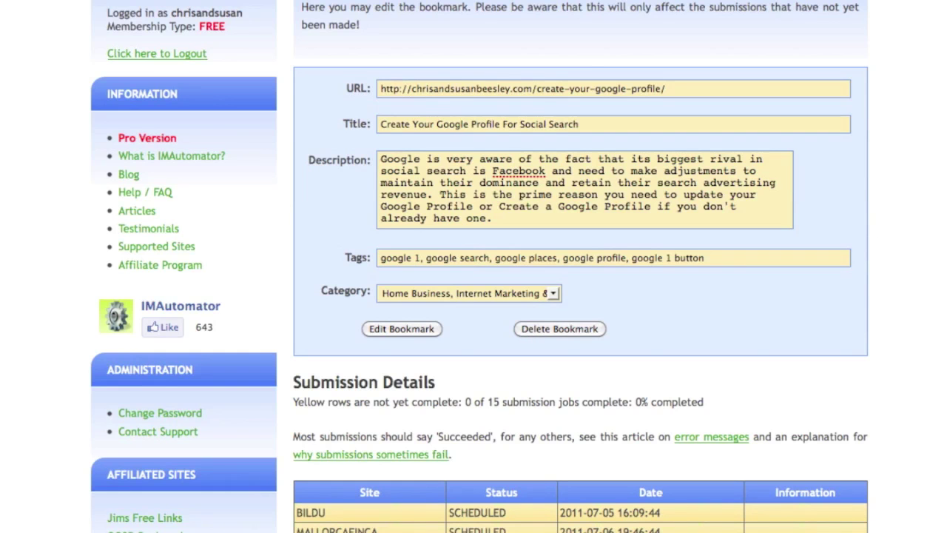
scroll(473, 266, up, 3)
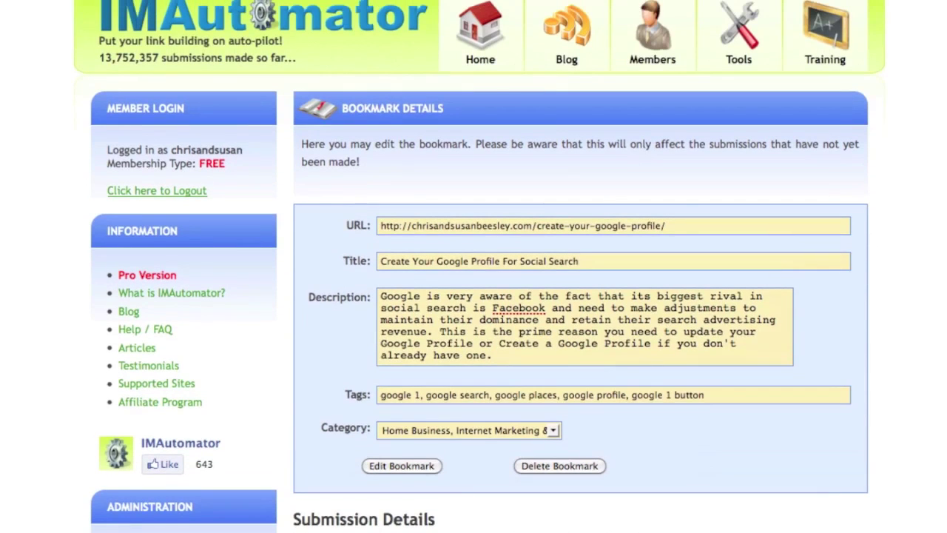